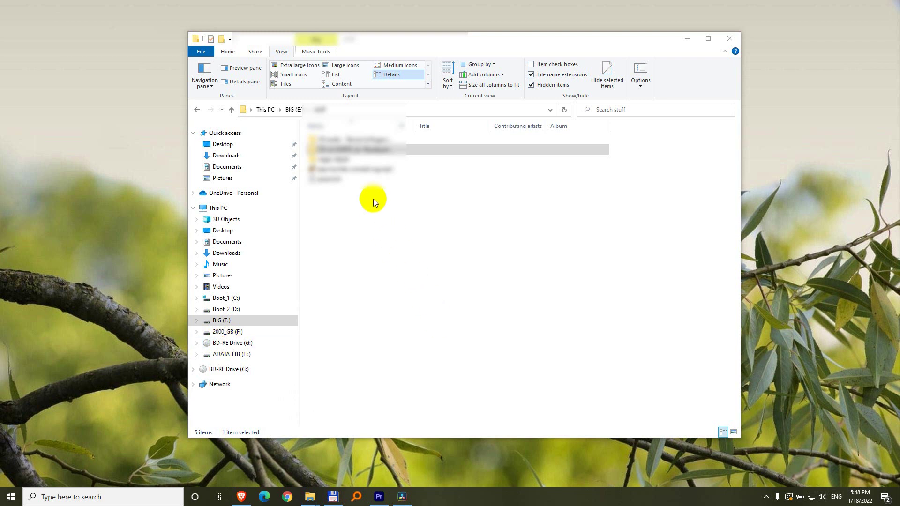
Open the music folder and select all 208 files.
{"action": "left_click", "coordinate": [347, 150]}
{"action": "double_click", "coordinate": [346, 150]}
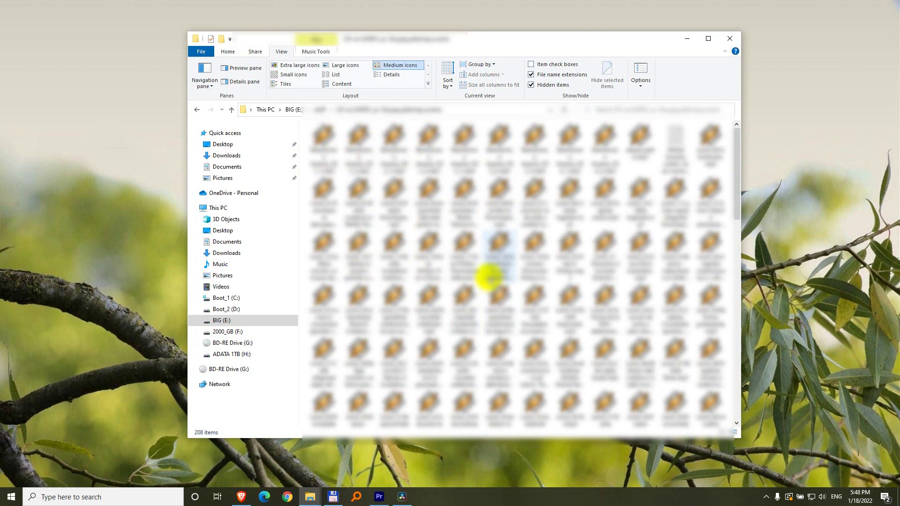
{"action": "key", "text": "ctrl+a"}
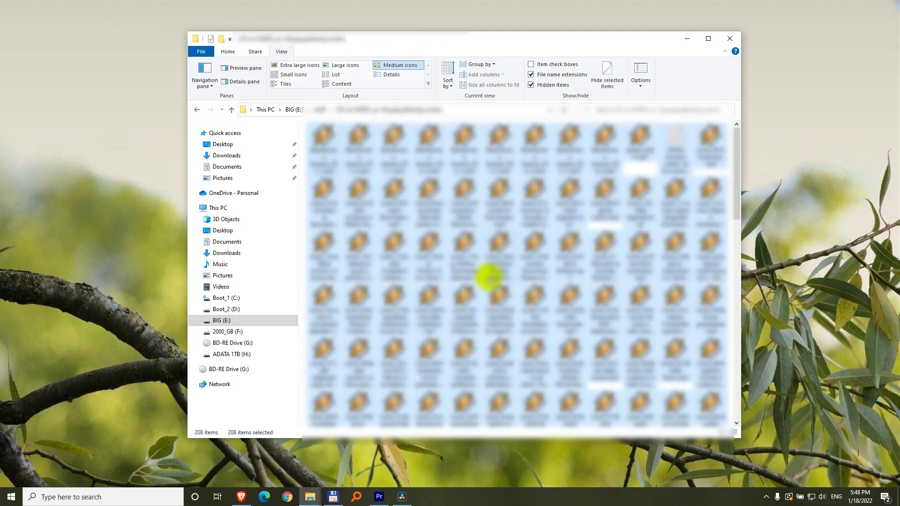
Send the files to BD-RE Drive (G:) as a disc for use in a CD/DVD player.
{"action": "right_click", "coordinate": [465, 196]}
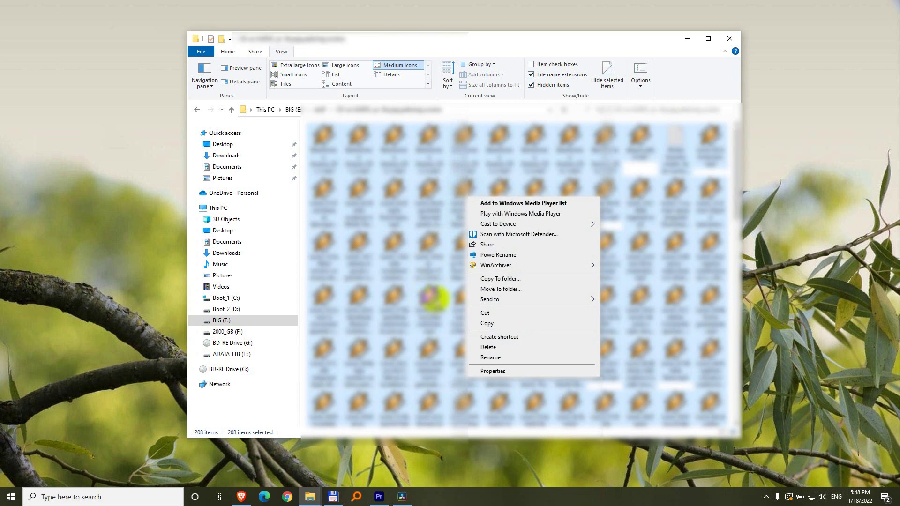
{"action": "mouse_move", "coordinate": [520, 300]}
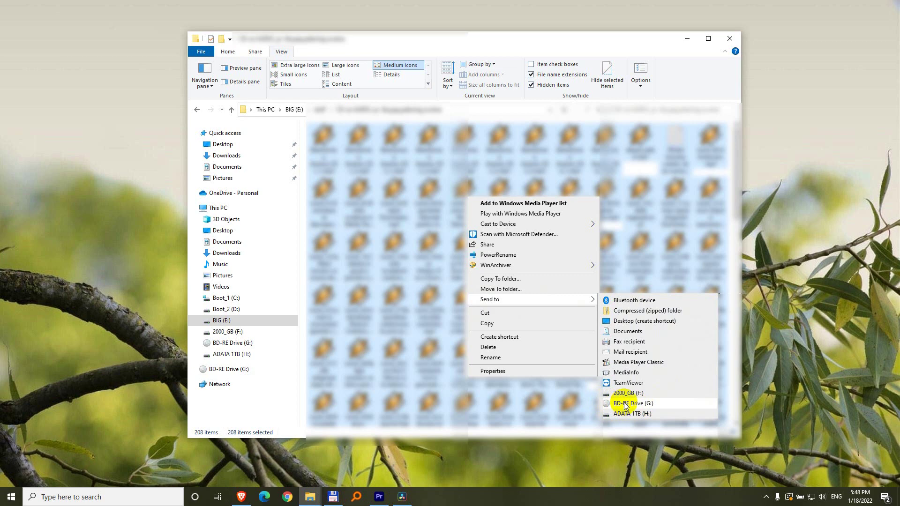
{"action": "left_click", "coordinate": [633, 403]}
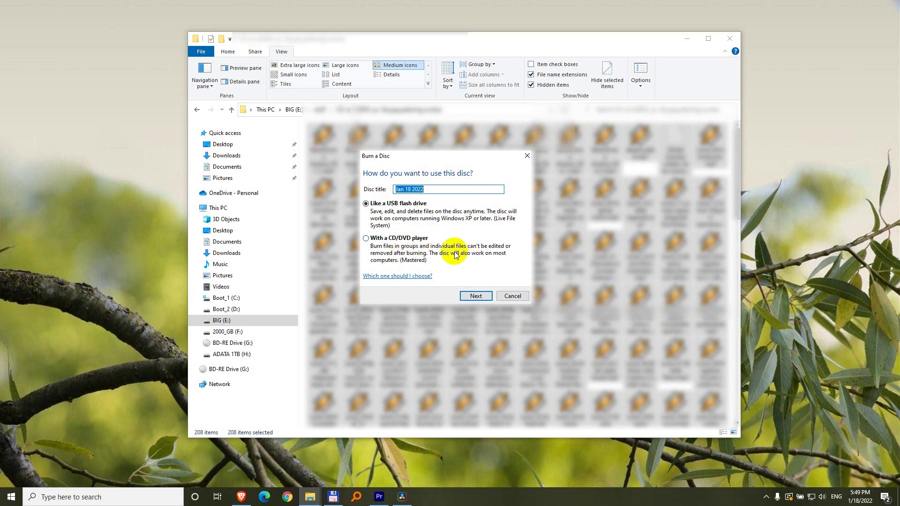
{"action": "left_click", "coordinate": [396, 242]}
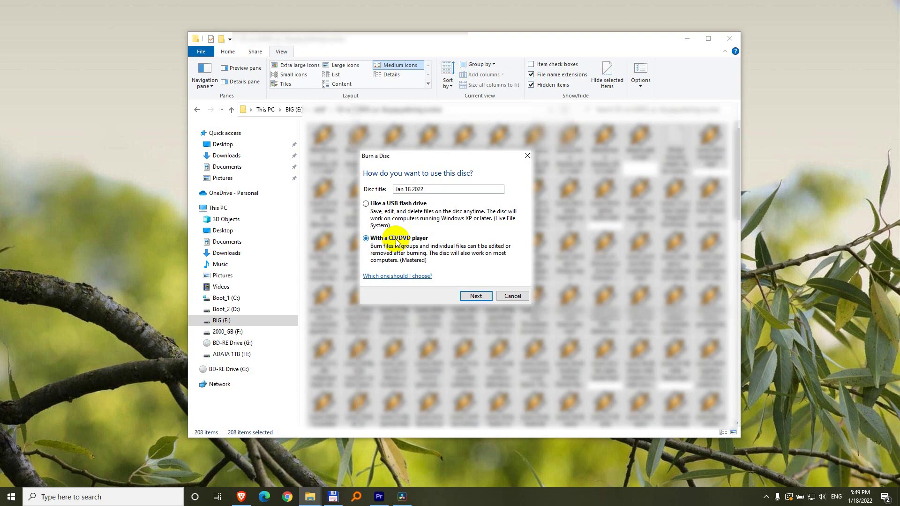
Confirm the disc format, then place the BIG (E:) and BD-RE drive windows side by side.
{"action": "left_click", "coordinate": [477, 296]}
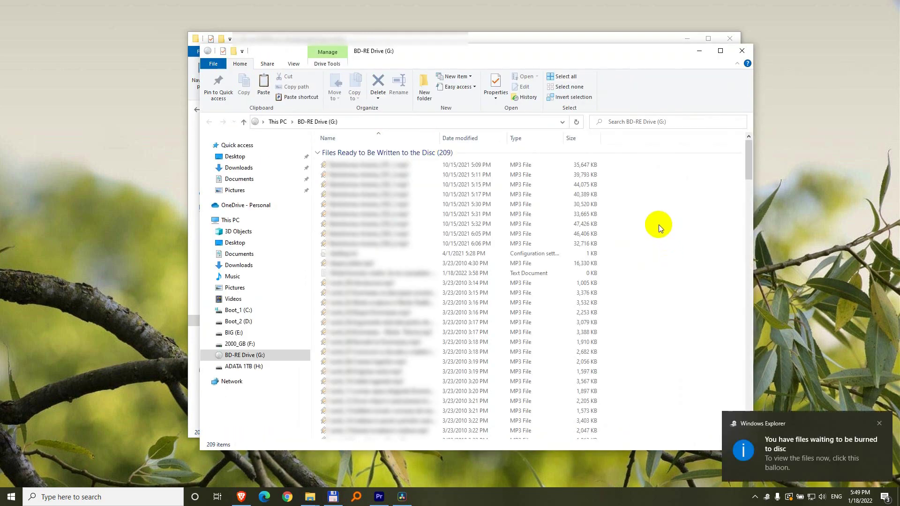
{"action": "left_click_drag", "start_coordinate": [404, 46], "coordinate": [522, 74]}
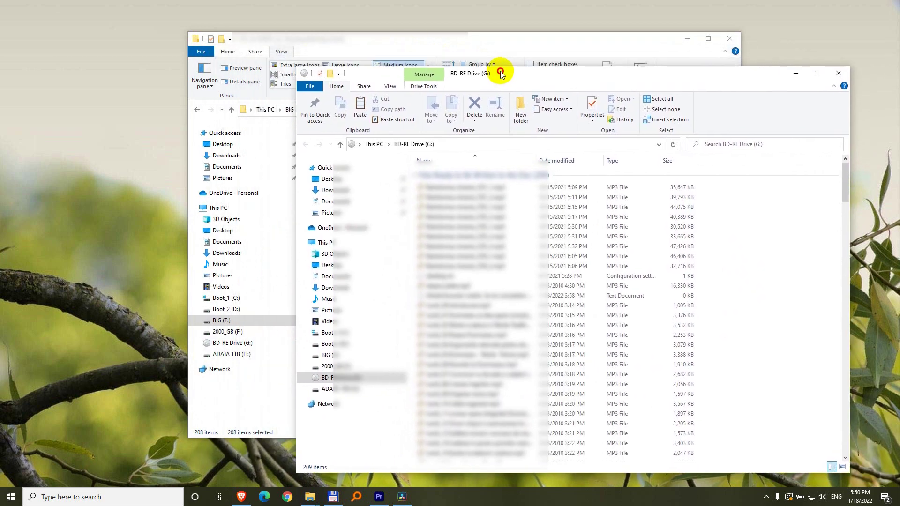
{"action": "left_click_drag", "start_coordinate": [509, 41], "coordinate": [327, 32]}
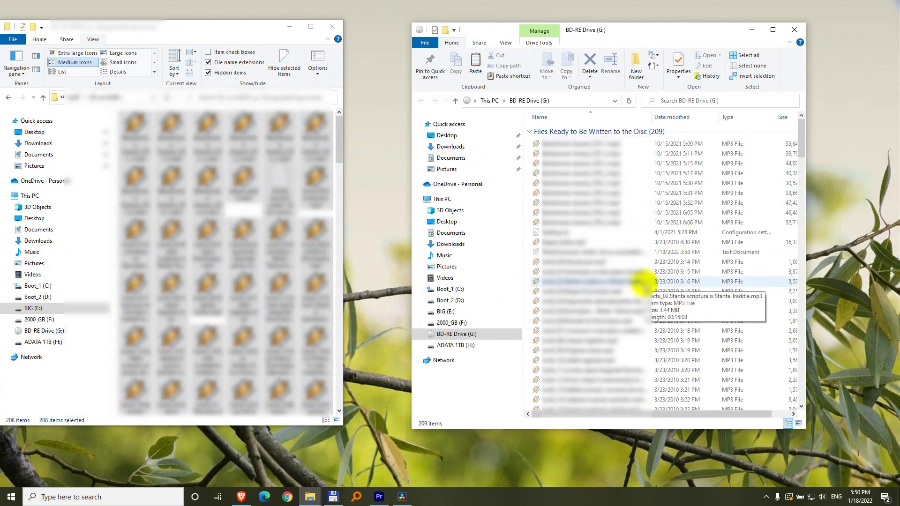
Delete the stray Configuration settings file from the burn list, leaving 208 files.
{"action": "left_click", "coordinate": [587, 233]}
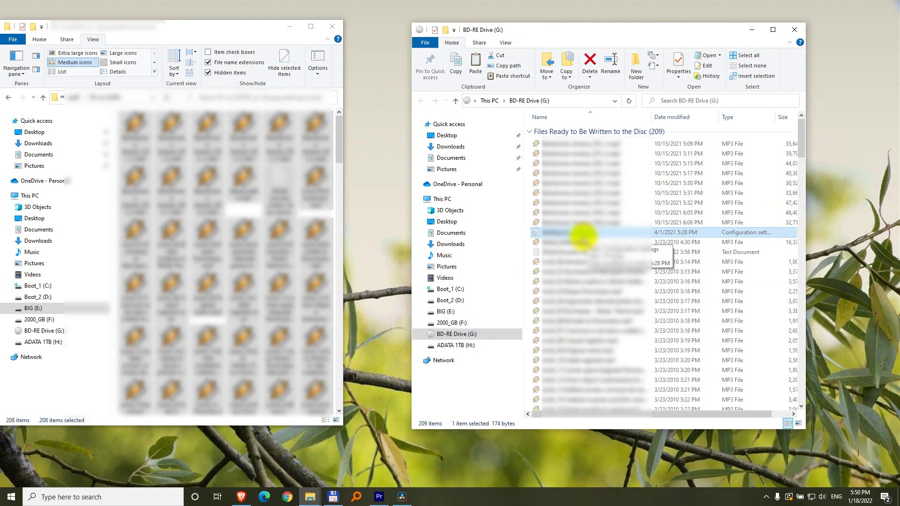
{"action": "right_click", "coordinate": [565, 234]}
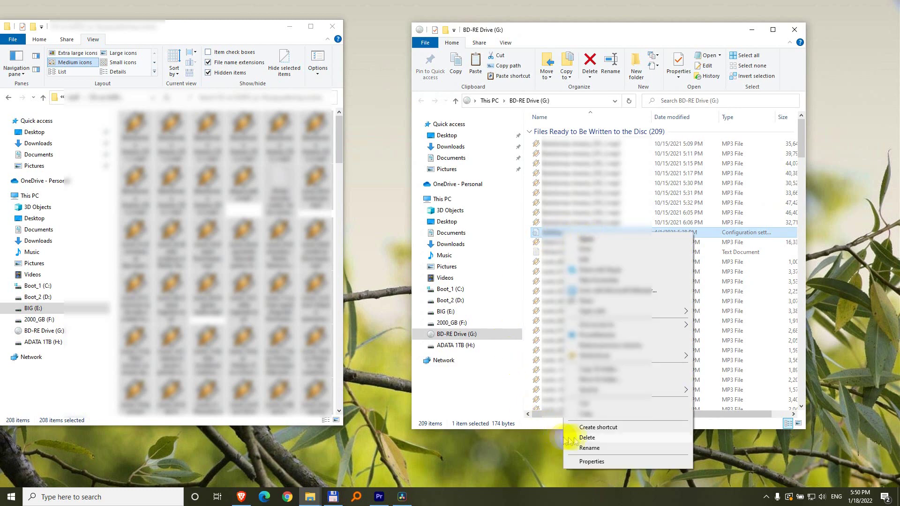
{"action": "left_click", "coordinate": [586, 437]}
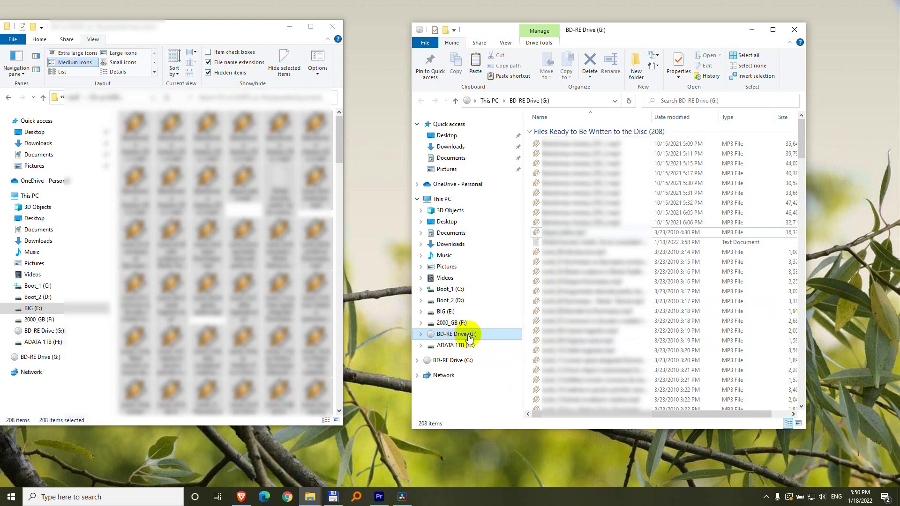
Burn the waiting files from BD-RE Drive (G:) at 16x, closing the wizard when finished.
{"action": "right_click", "coordinate": [451, 334]}
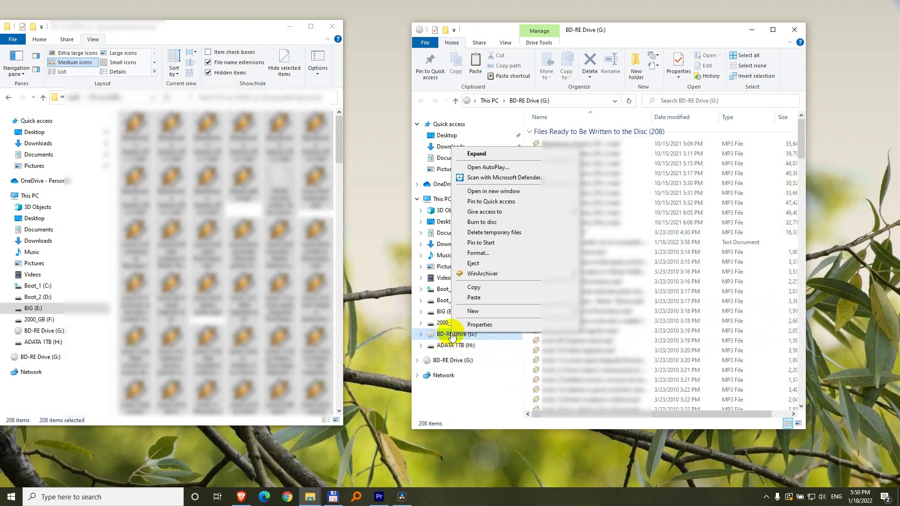
{"action": "left_click", "coordinate": [497, 224]}
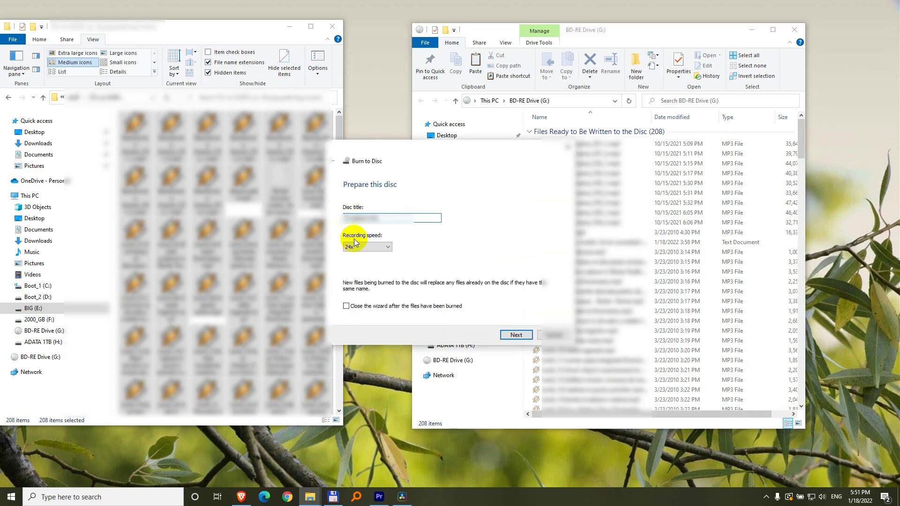
{"action": "left_click", "coordinate": [388, 248]}
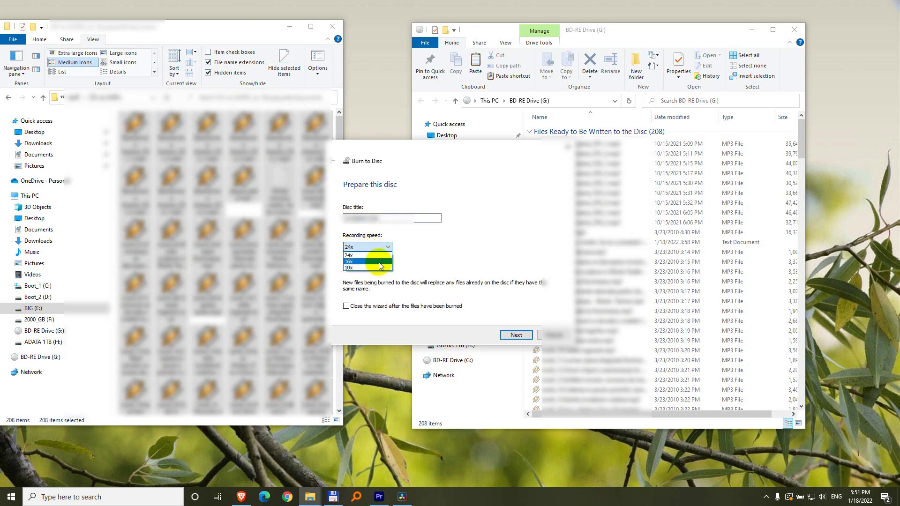
{"action": "left_click", "coordinate": [372, 262]}
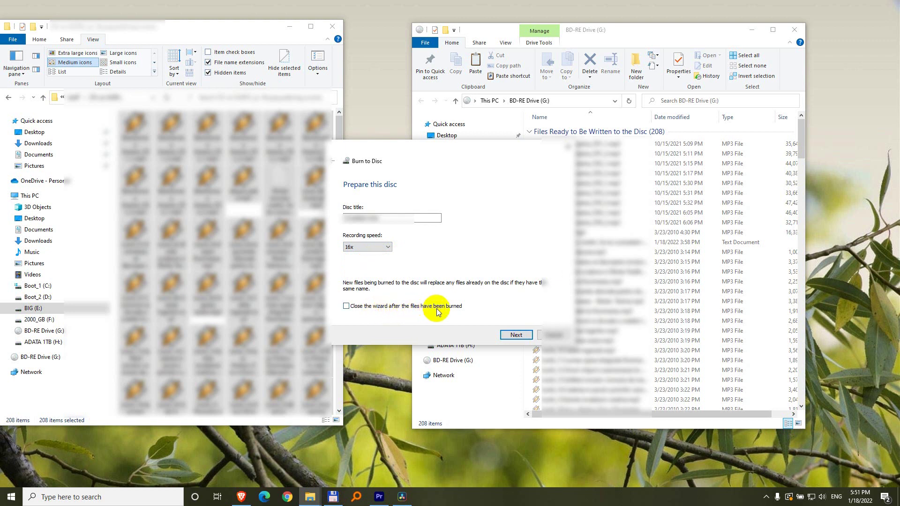
{"action": "left_click", "coordinate": [451, 309]}
{"action": "left_click", "coordinate": [515, 334]}
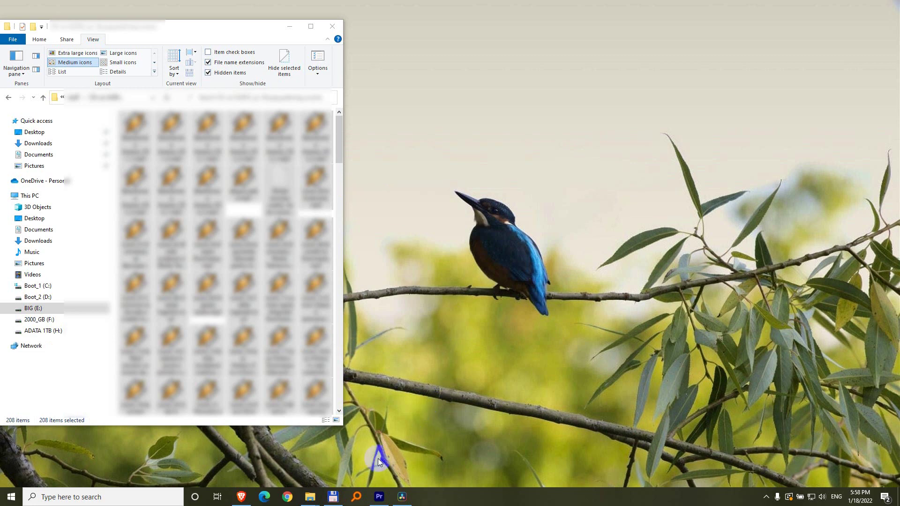
Open a new File Explorer window from the taskbar icon.
{"action": "right_click", "coordinate": [309, 497]}
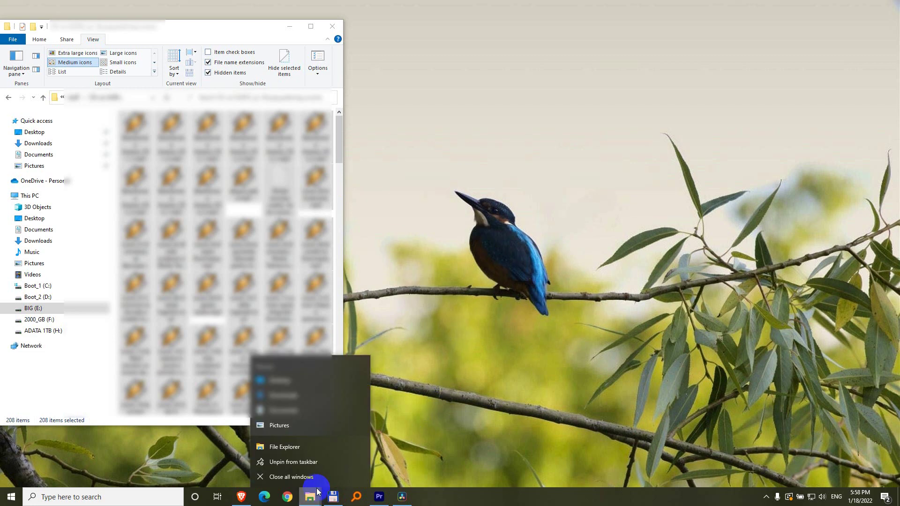
{"action": "left_click", "coordinate": [289, 447]}
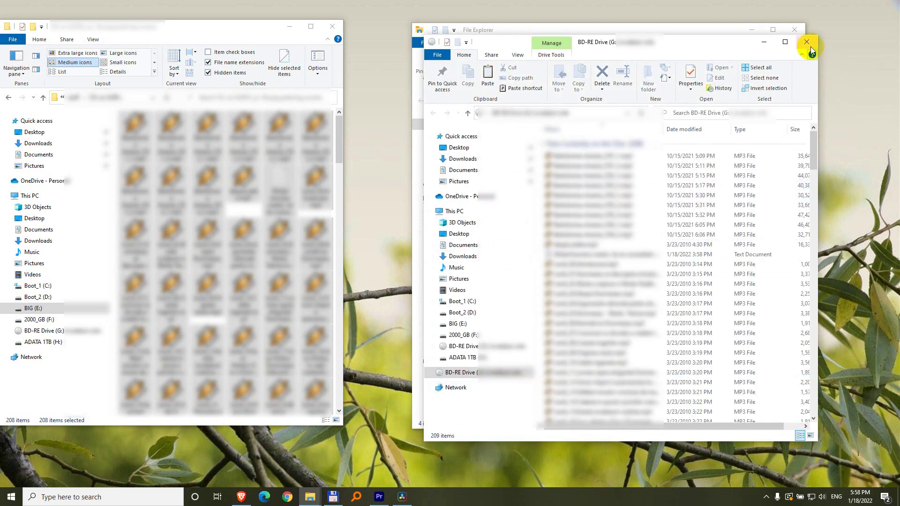
Close the extra disc window and show the 209 burned items on BD-RE Drive (G:).
{"action": "left_click", "coordinate": [806, 42]}
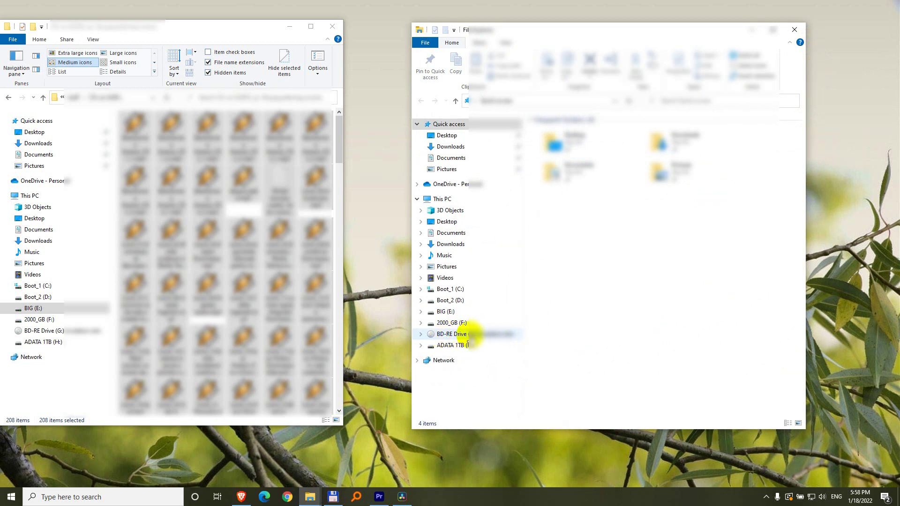
{"action": "left_click", "coordinate": [466, 334]}
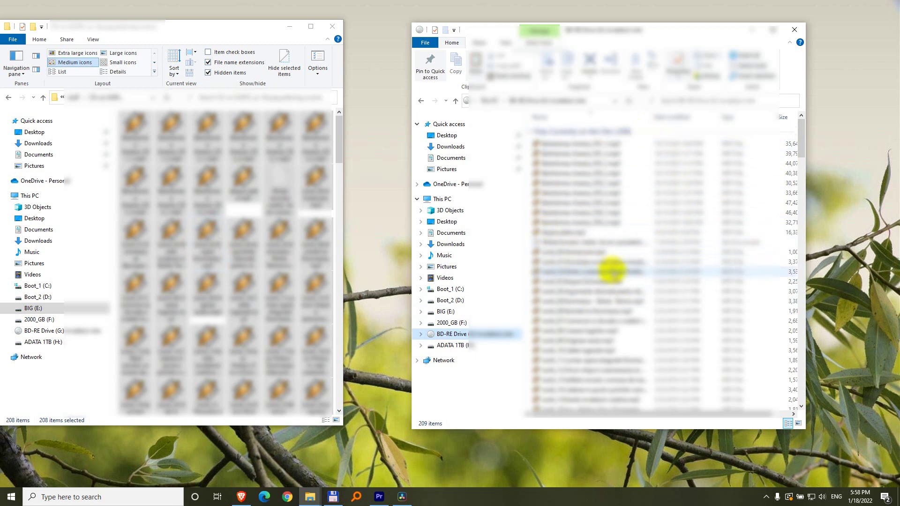
{"action": "right_click", "coordinate": [477, 334]}
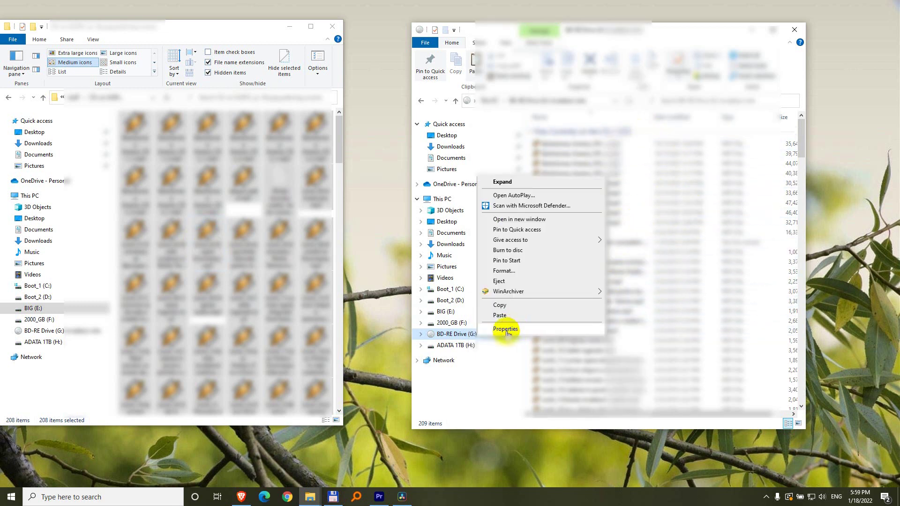
{"action": "left_click", "coordinate": [514, 331]}
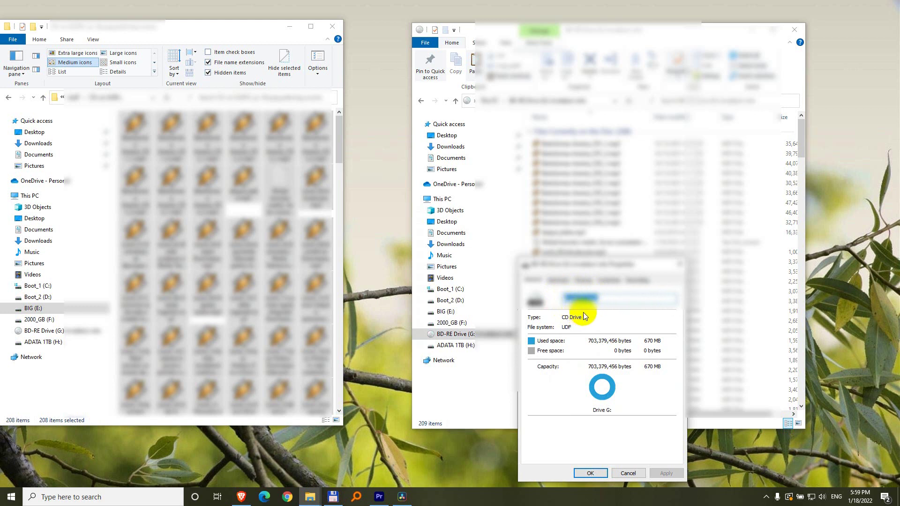
{"action": "left_click", "coordinate": [597, 298]}
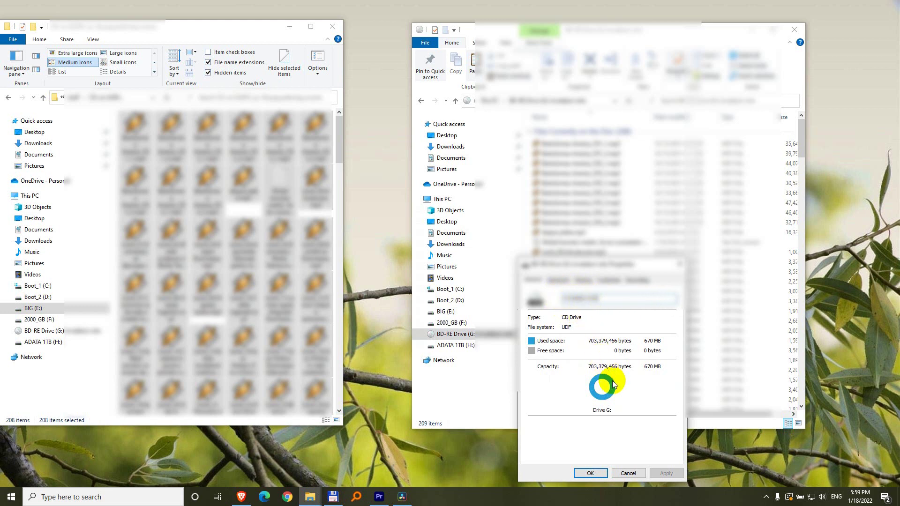
{"action": "left_click", "coordinate": [628, 472]}
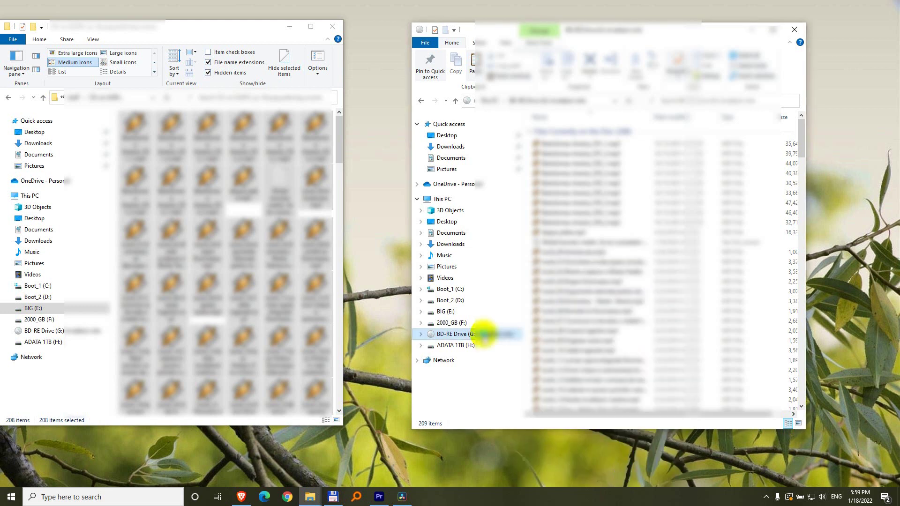
{"action": "right_click", "coordinate": [484, 335]}
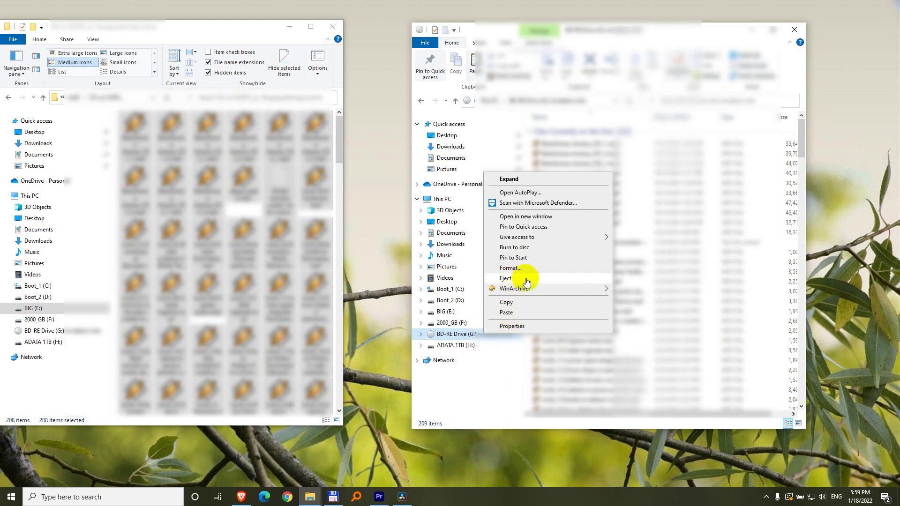